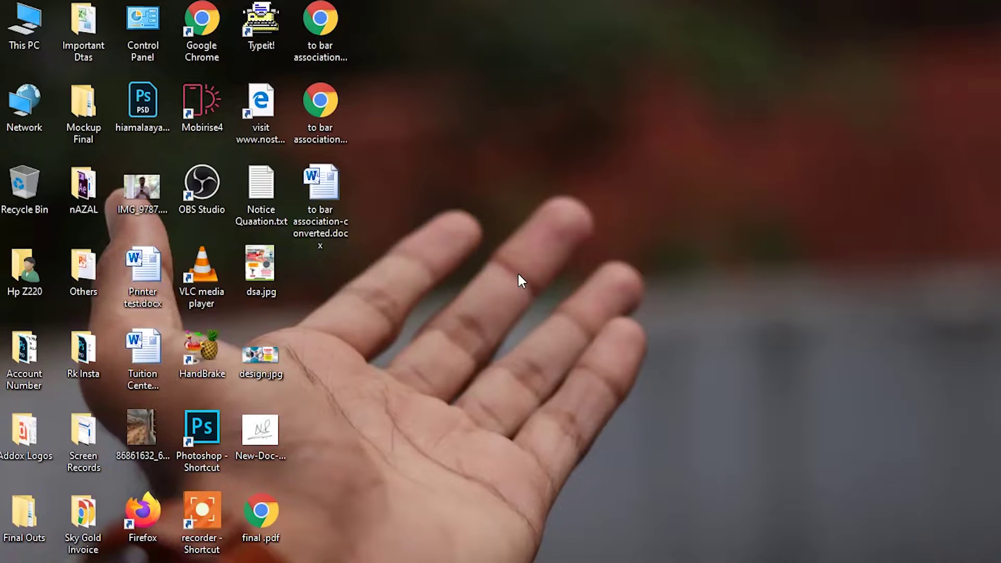
Refresh the Windows desktop from its right-click menu.
right_click(578, 83)
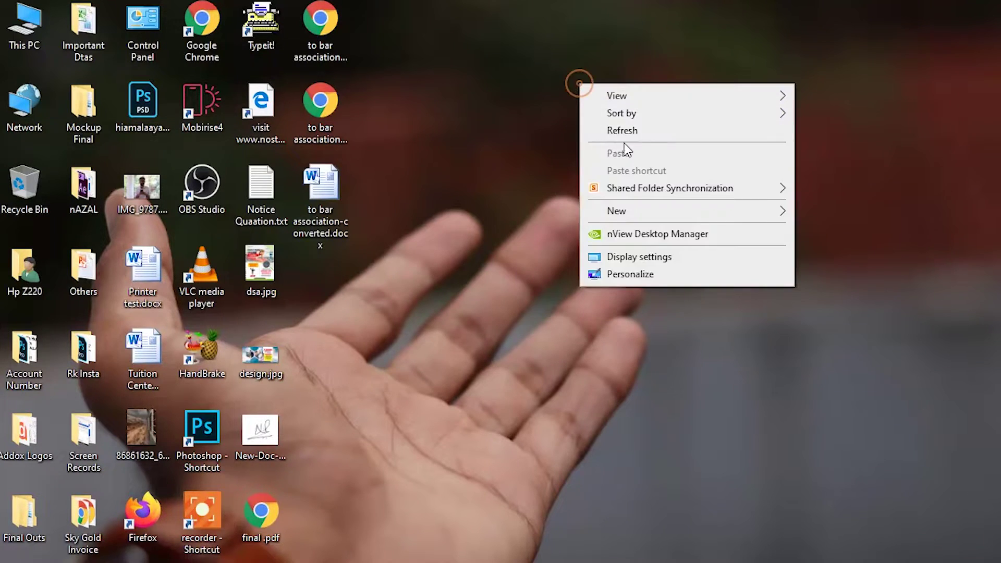
click(625, 133)
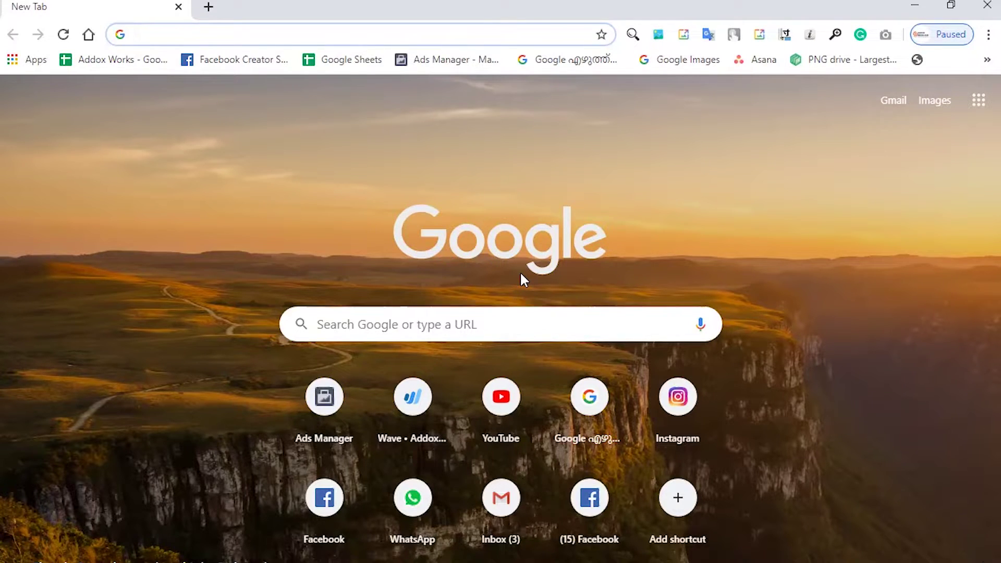
Search Google for 'apple' from the Chrome address bar.
text(apple)
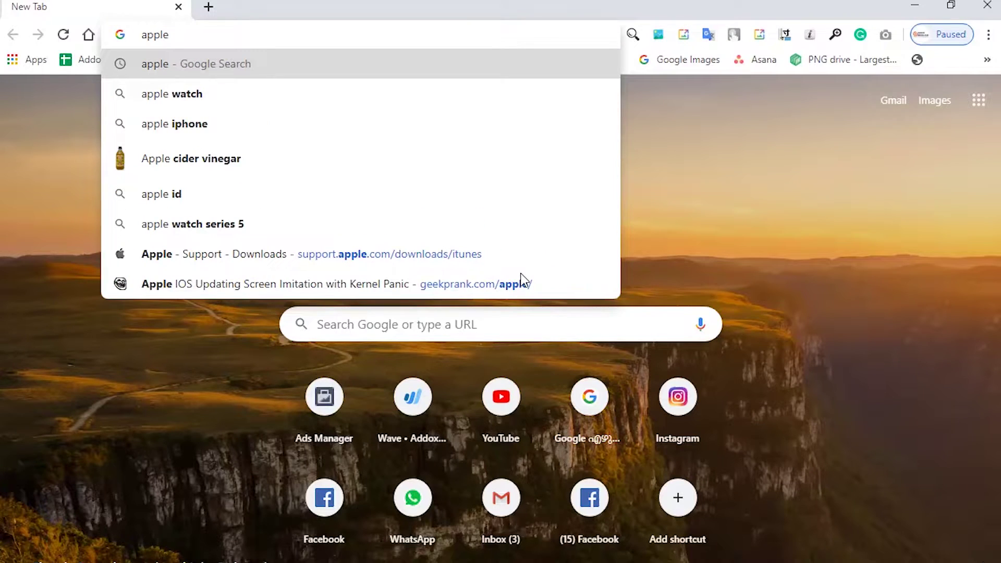
key(Return)
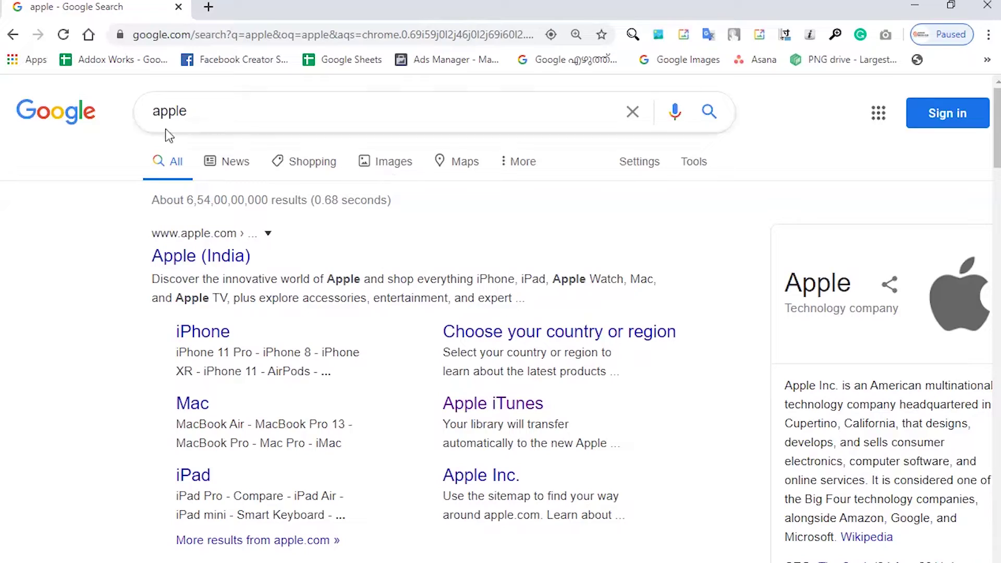
Switch the 'apple' search results to the Images tab.
scroll(397, 412, down, 20)
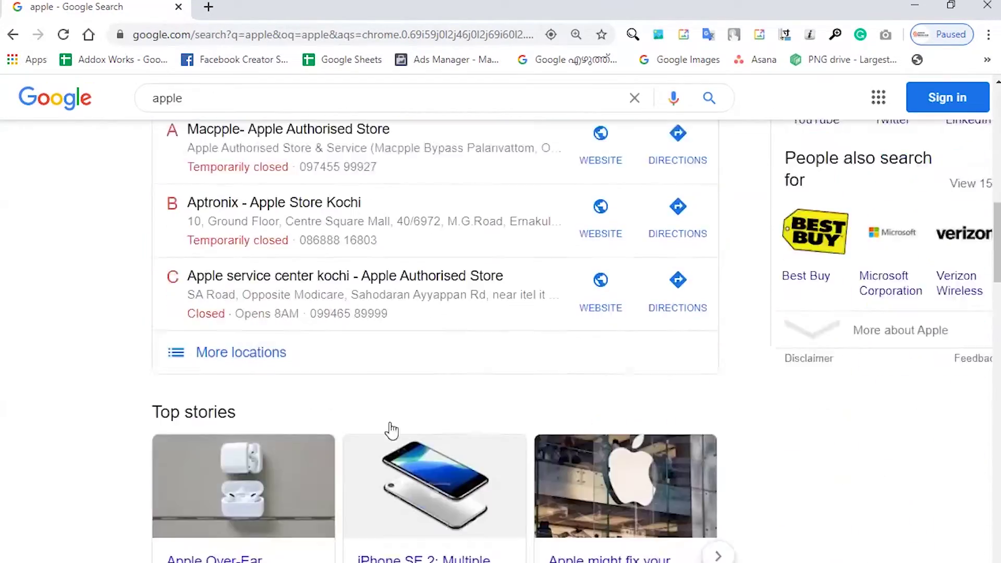
scroll(294, 342, up, 18)
scroll(294, 342, up, 3)
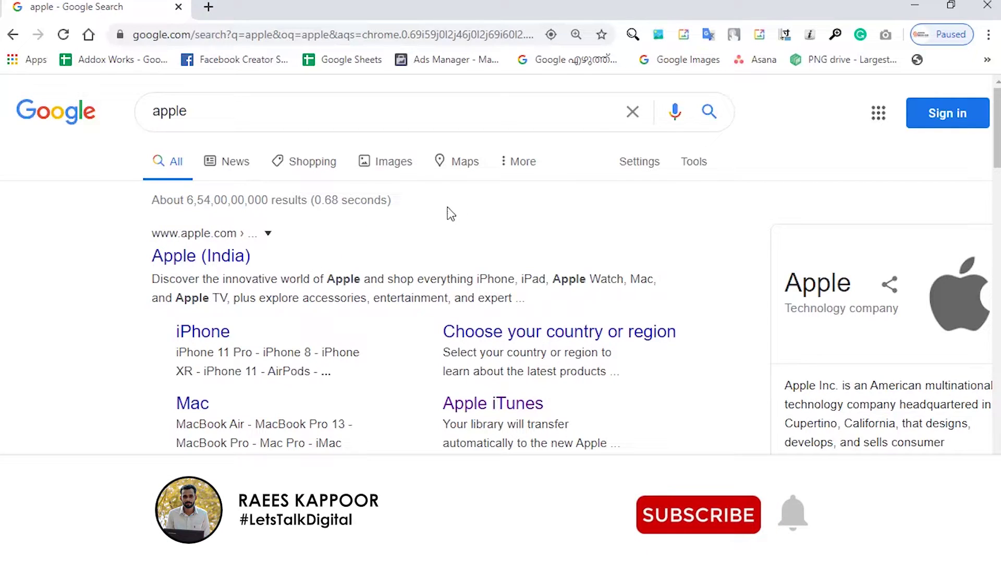
click(392, 171)
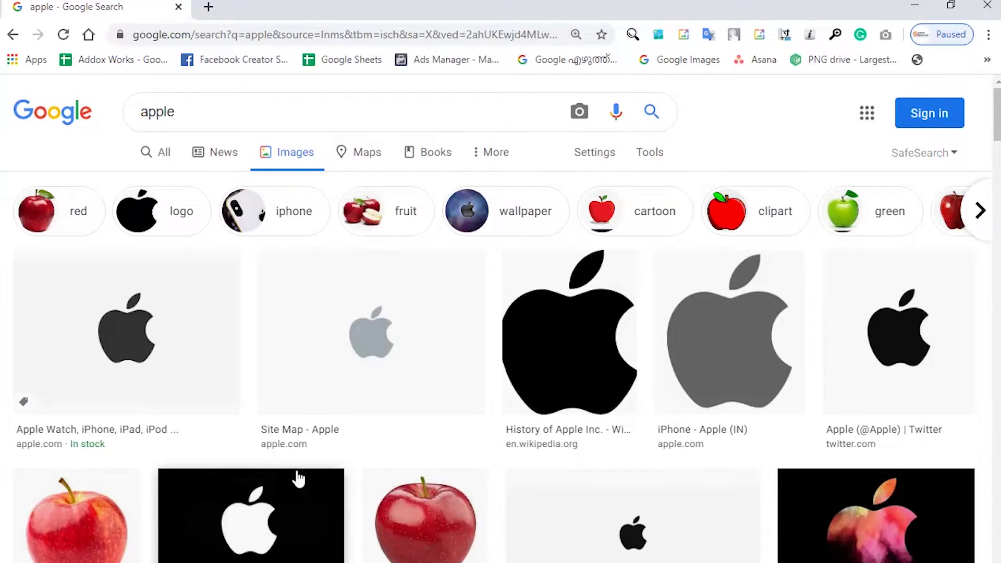
Narrow the apple images with the 'fruit' chip and show the Tools filter row.
click(396, 224)
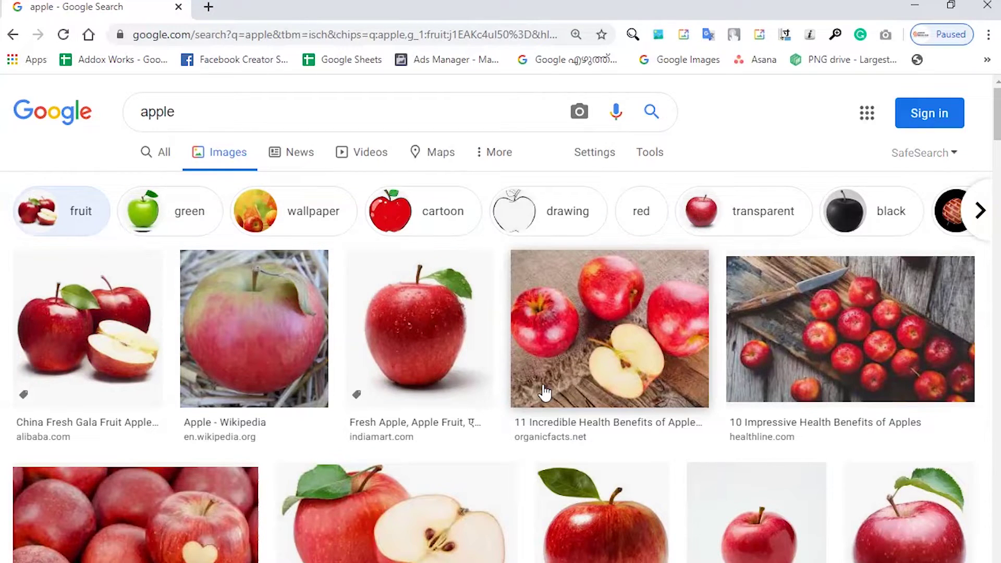
click(662, 162)
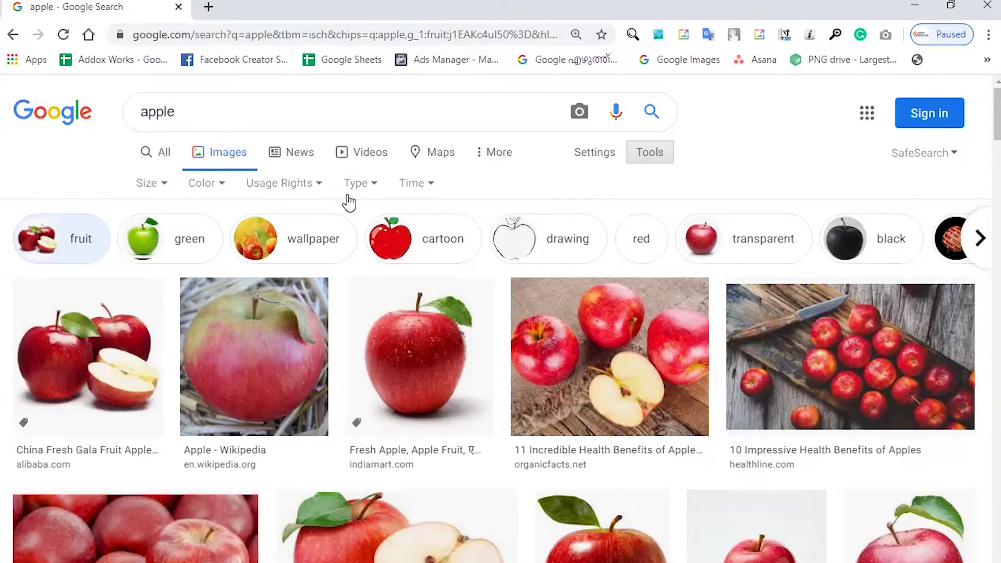
Open the Usage Rights dropdown to list the licence filter options.
click(317, 183)
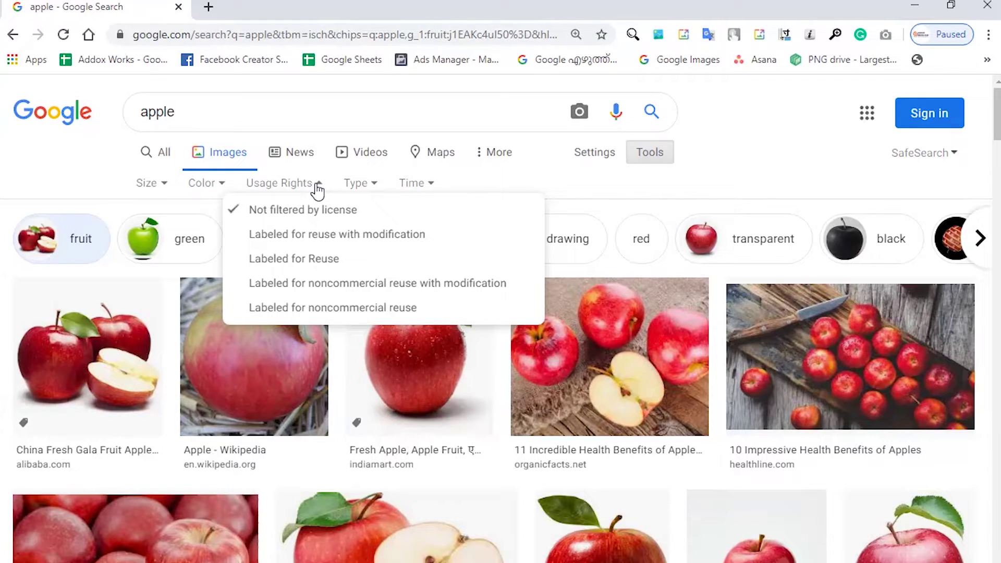
scroll(616, 409, down, 15)
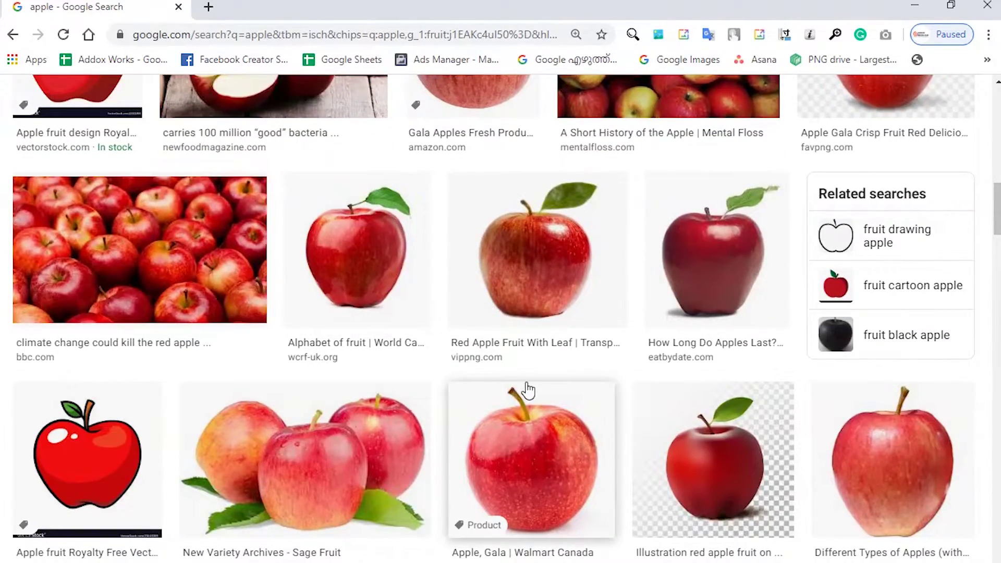
scroll(528, 388, up, 7)
scroll(475, 412, up, 8)
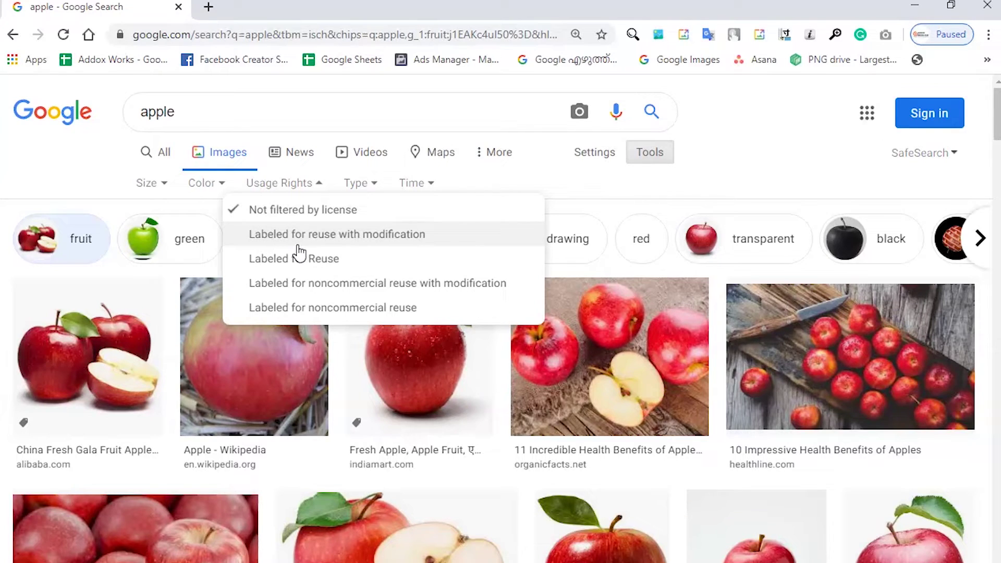
Filter to 'Labeled for reuse with modification' and preview the pixnio apples-on-wood photo.
click(422, 241)
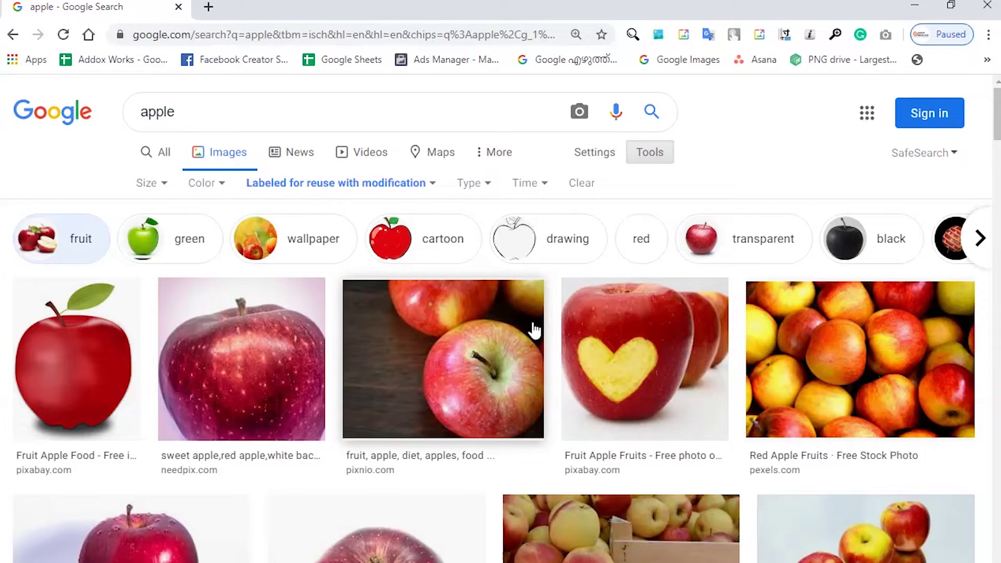
scroll(534, 331, down, 10)
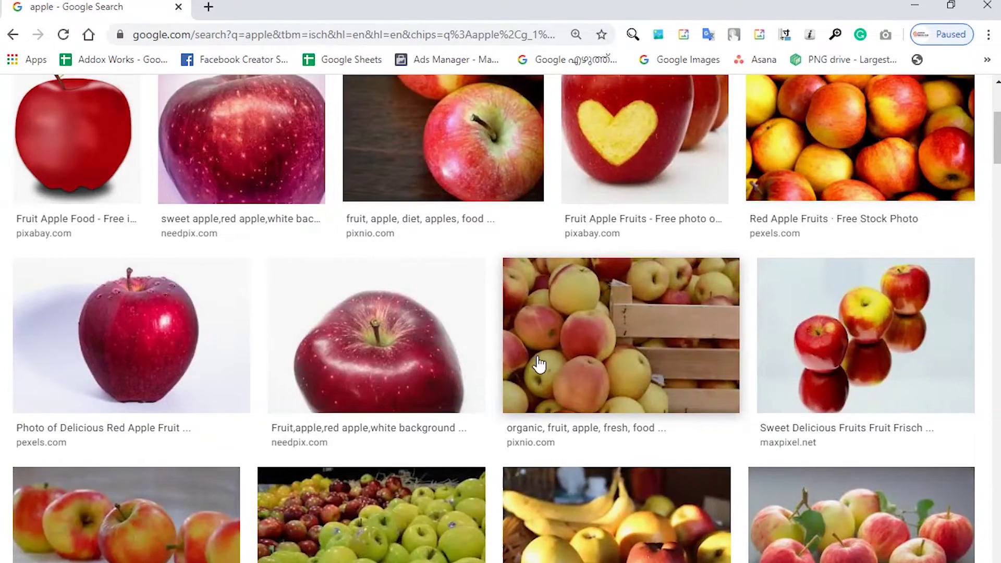
scroll(539, 365, down, 10)
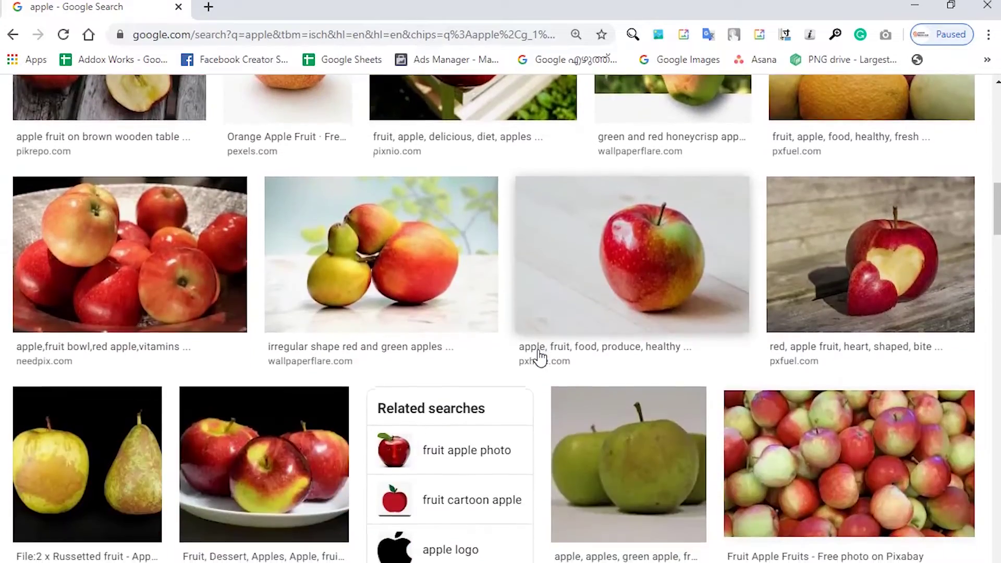
scroll(449, 365, up, 3)
scroll(378, 369, up, 15)
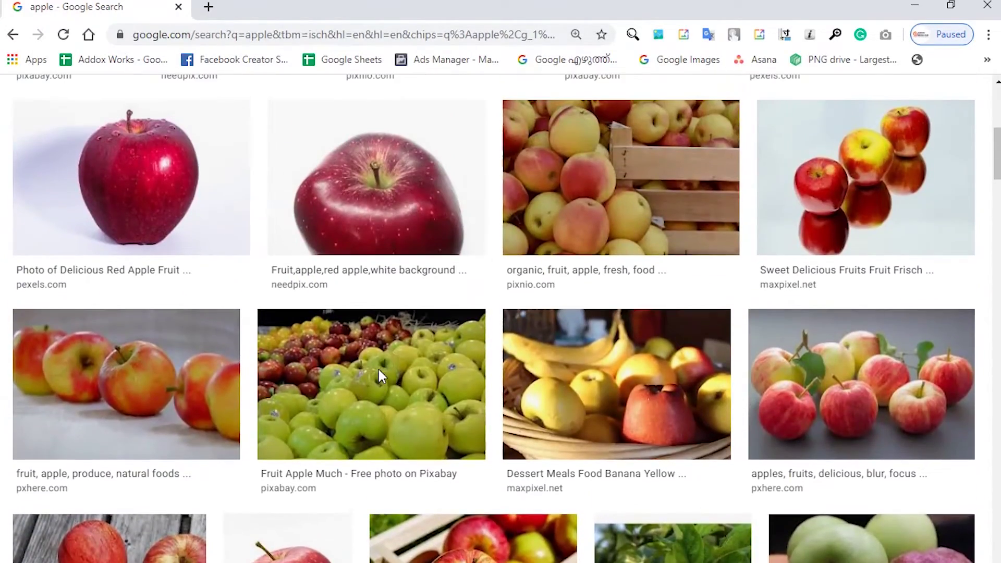
scroll(378, 376, up, 2)
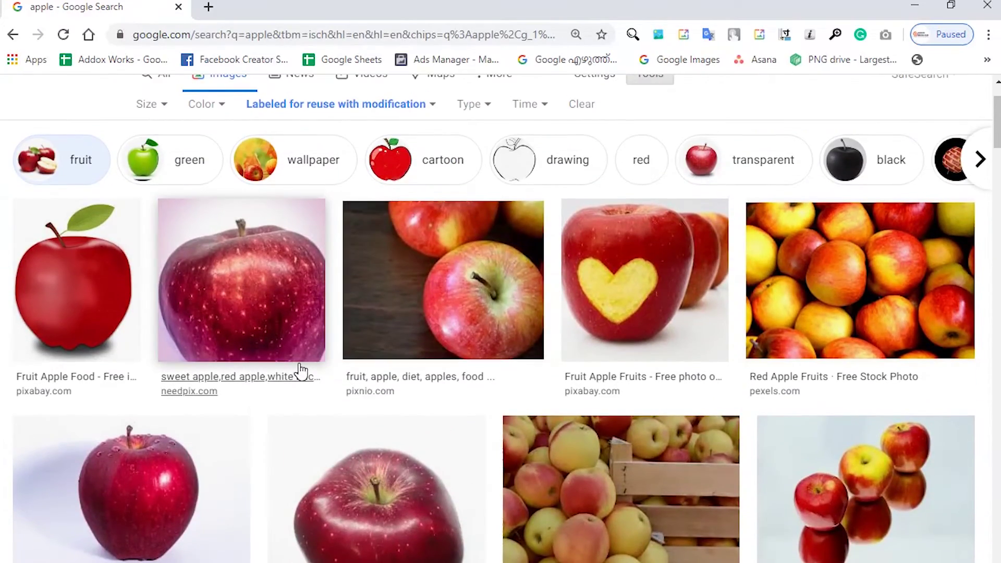
scroll(302, 369, up, 2)
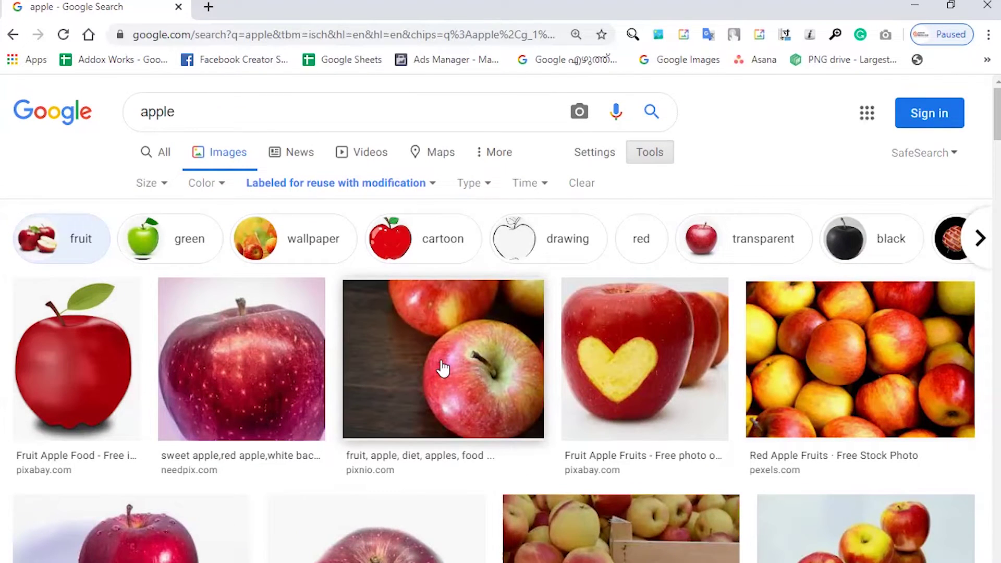
click(398, 368)
Change the Usage Rights filter to 'Labeled for reuse'.
scroll(788, 365, up, 2)
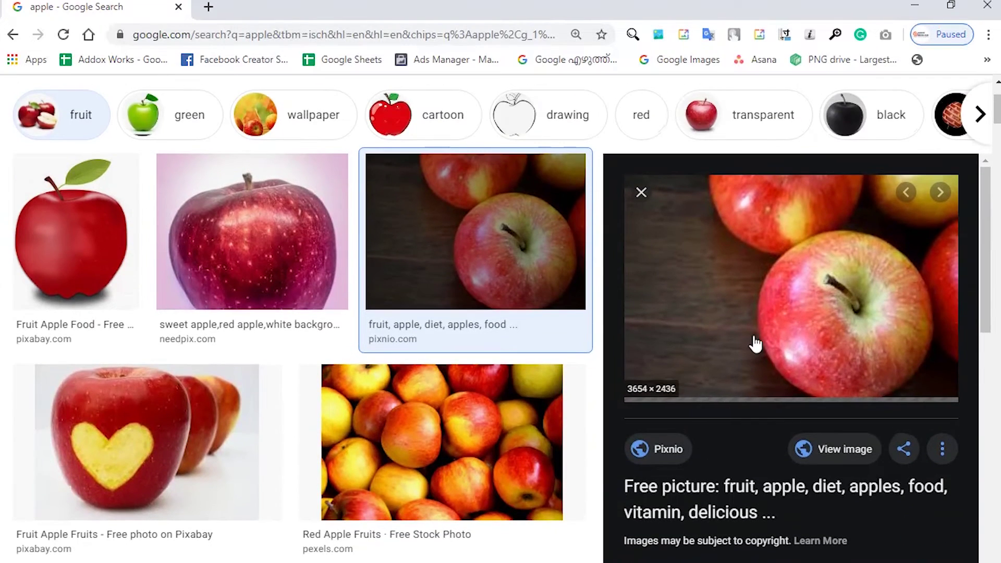
scroll(514, 380, up, 3)
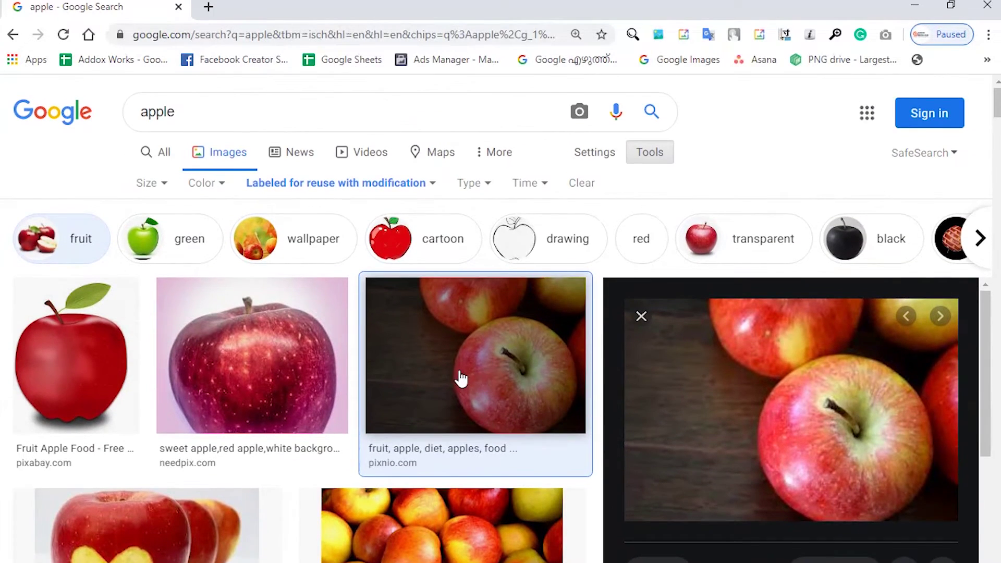
click(425, 185)
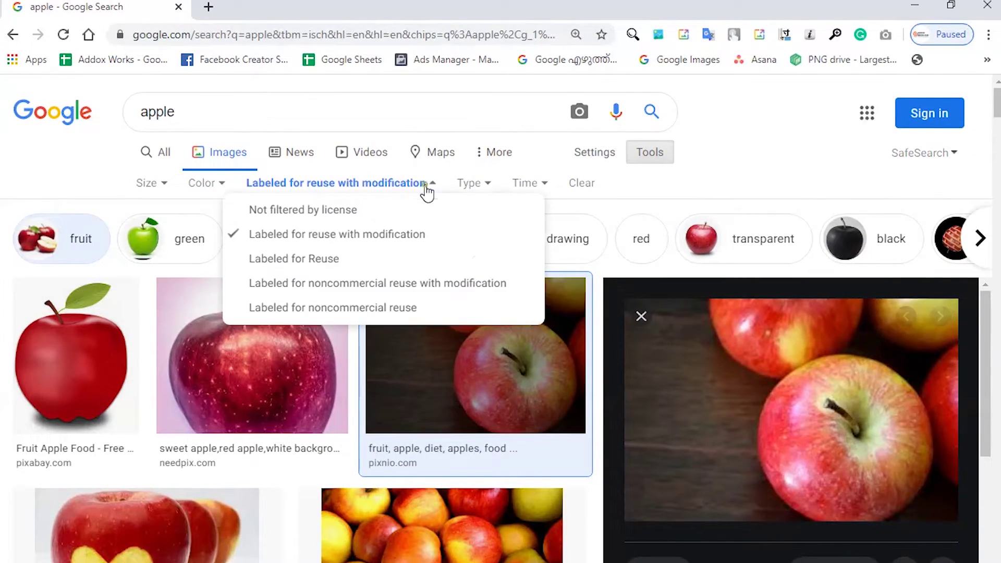
click(284, 263)
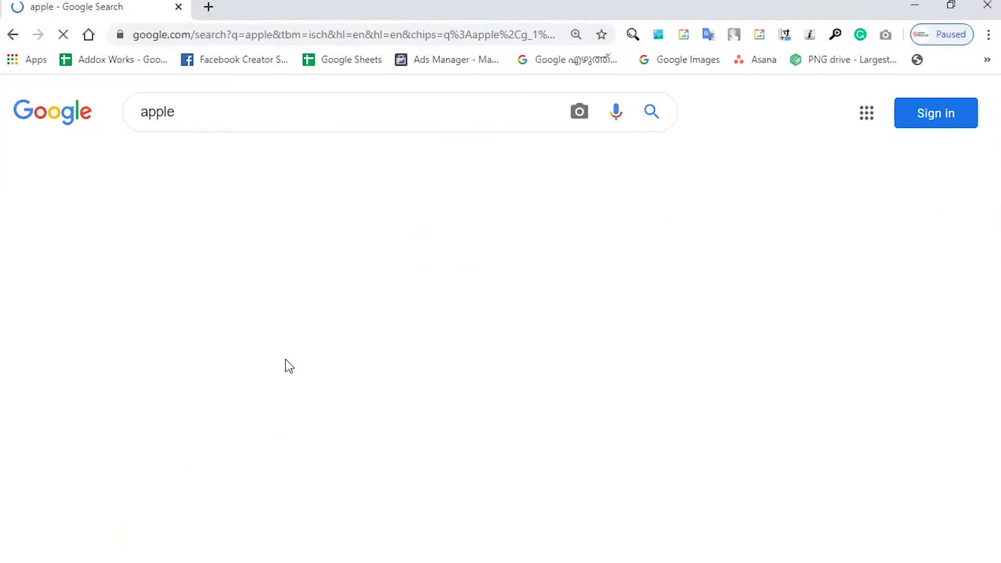
Filter the apple fruit images to 'Labeled for noncommercial reuse', then revisit the Usage Rights choices.
scroll(419, 398, down, 4)
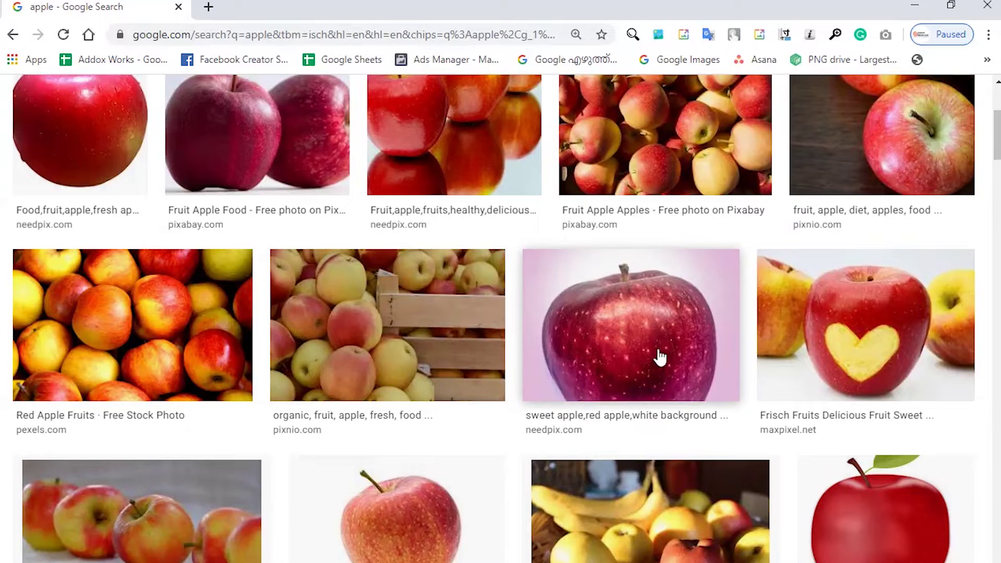
scroll(313, 407, up, 2)
scroll(305, 410, down, 2)
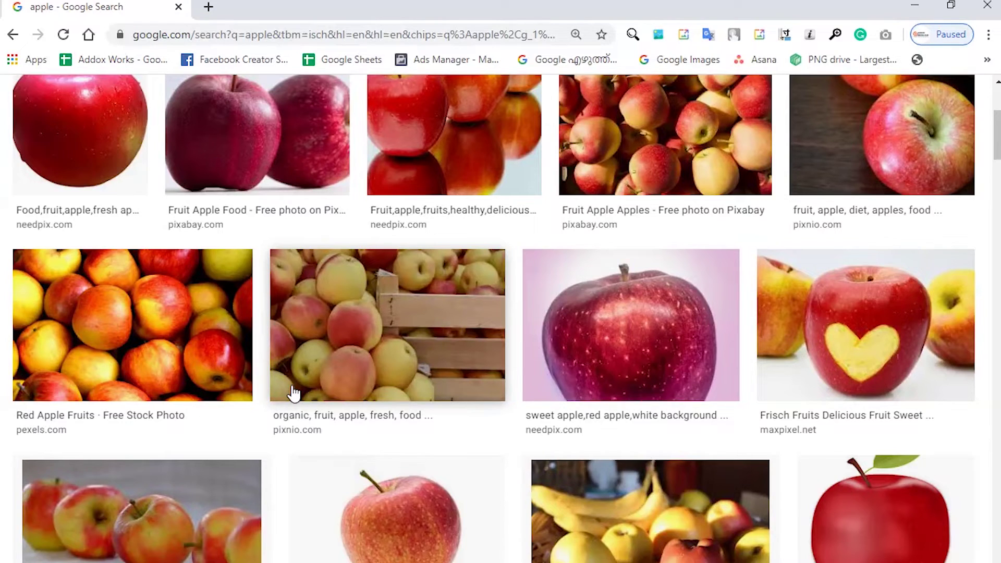
scroll(293, 393, up, 6)
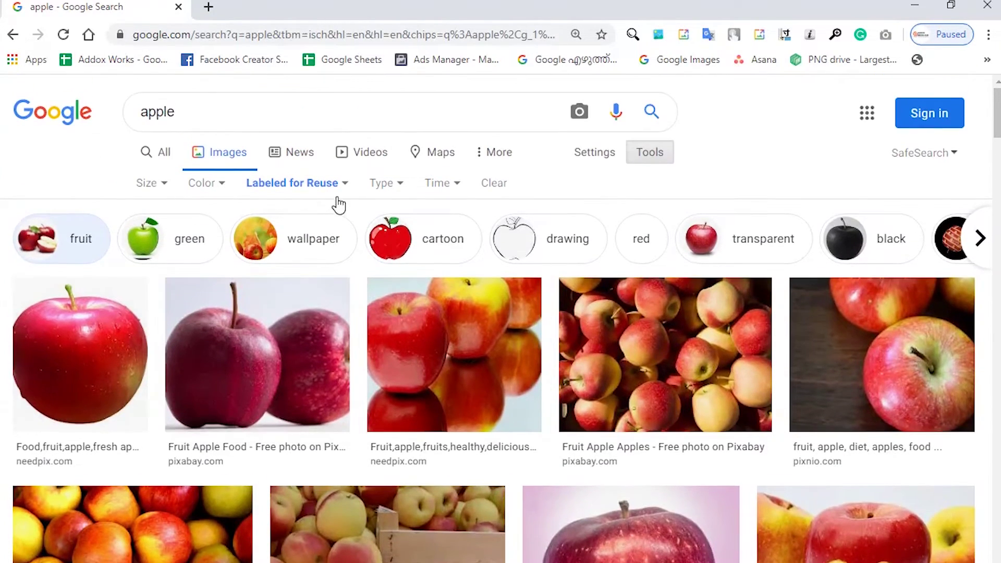
click(346, 192)
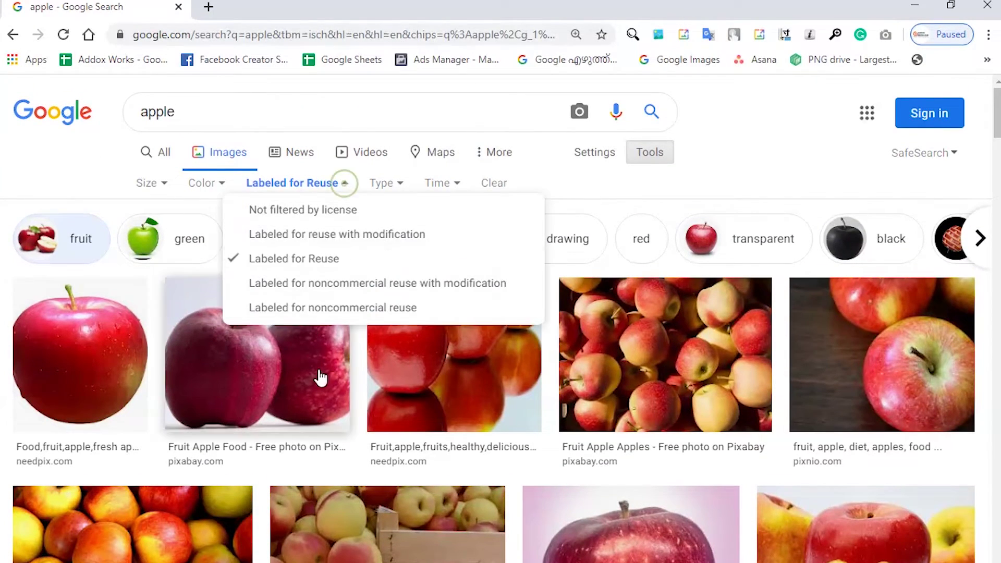
click(353, 307)
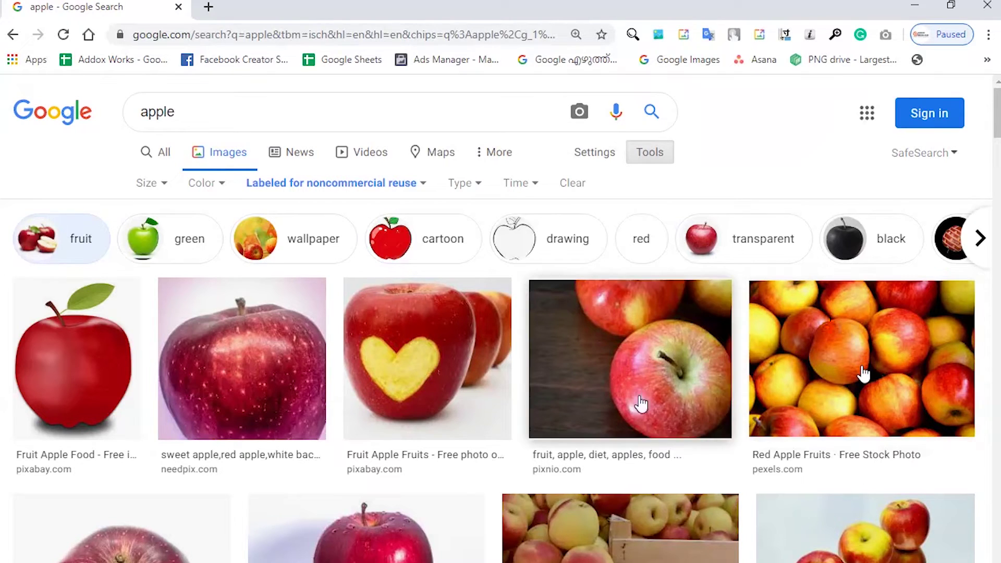
click(408, 188)
click(389, 217)
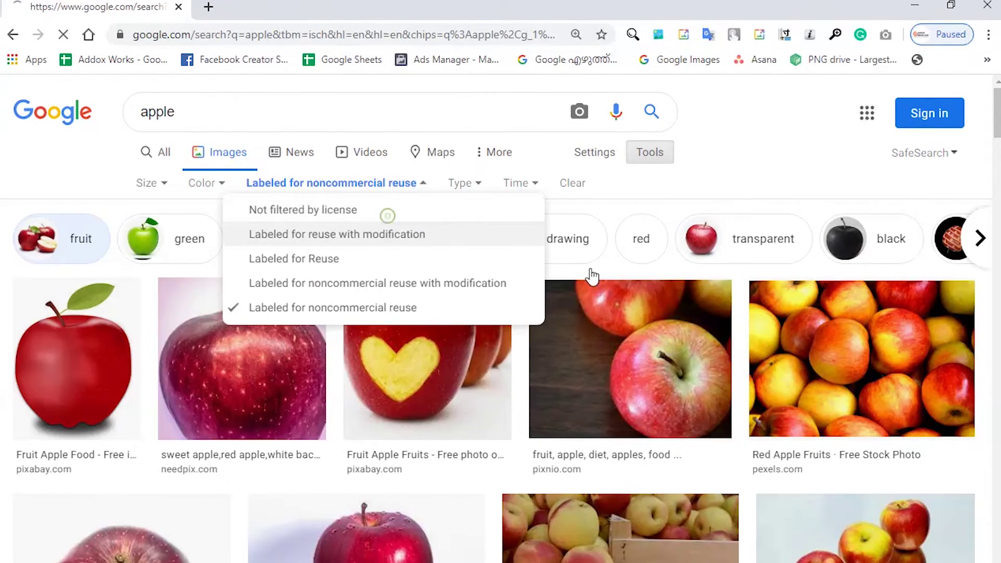